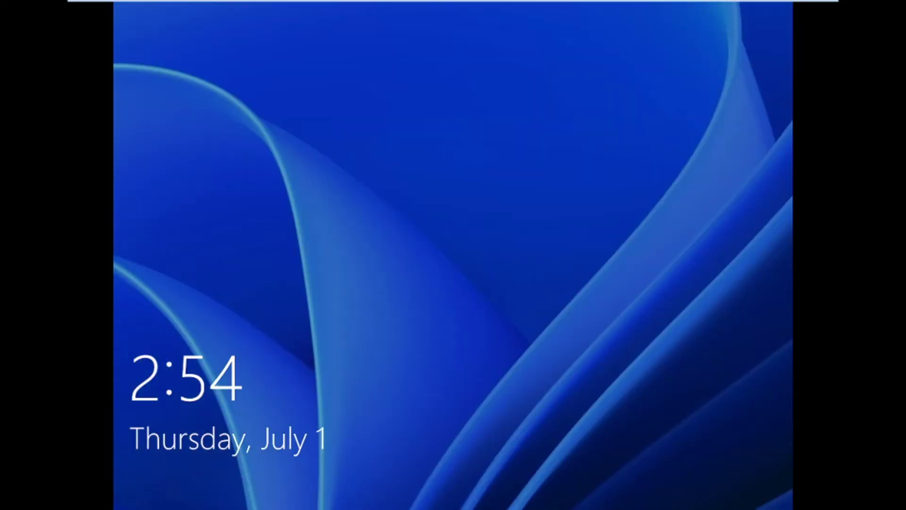
Sign in to the Windows 11 guest from the lock screen with the account password.
click(446, 248)
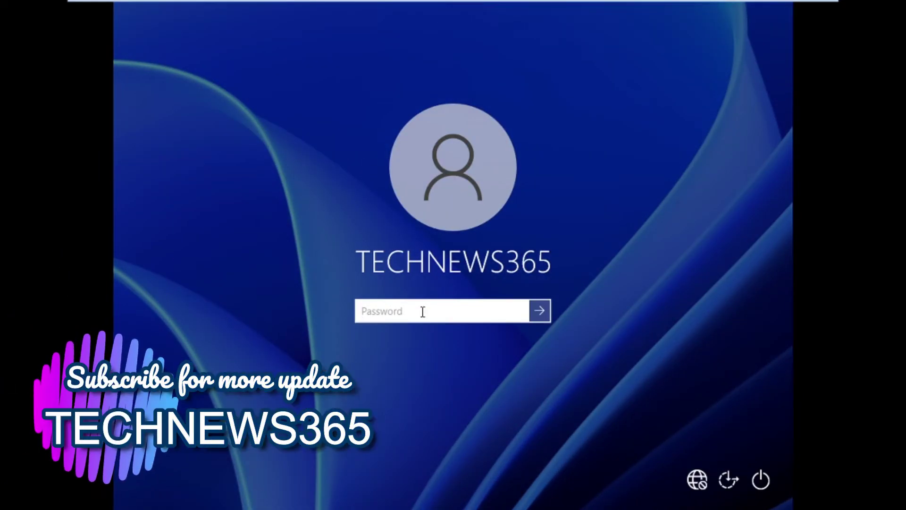
text(••••••••)
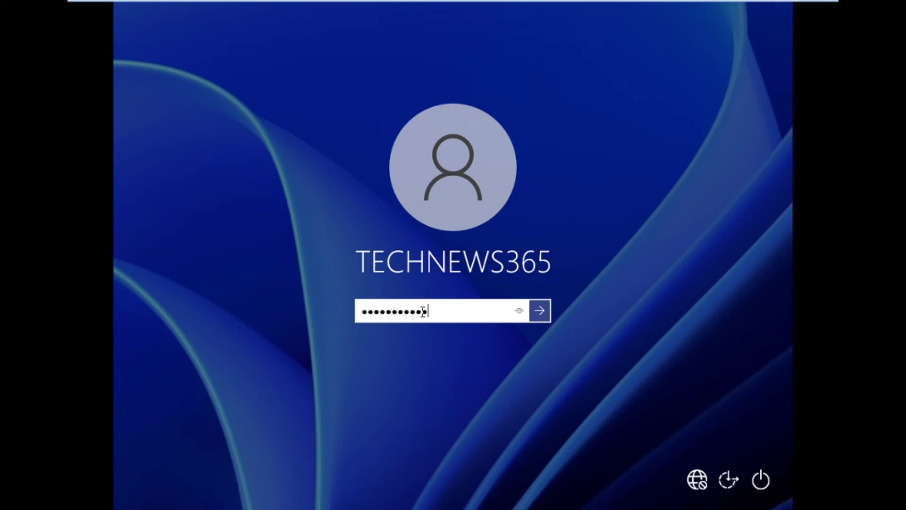
key(Return)
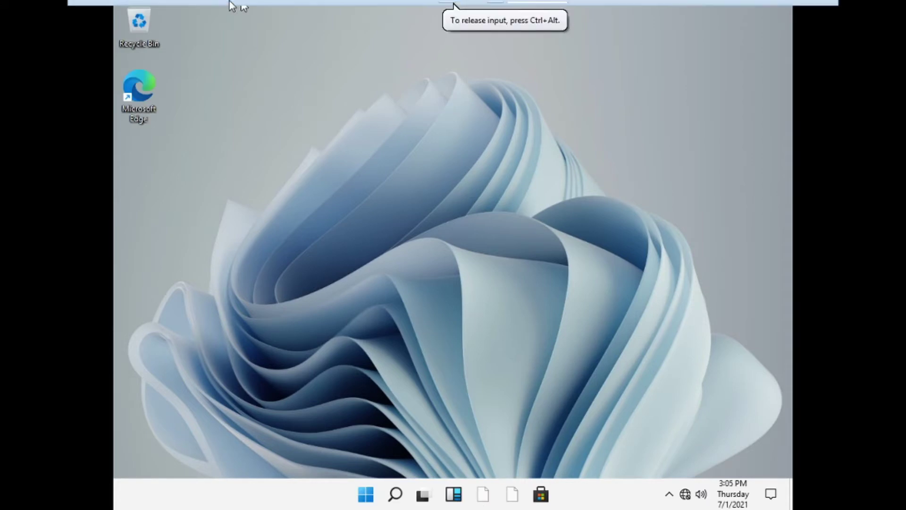
mouse_move(236, 4)
click(189, 9)
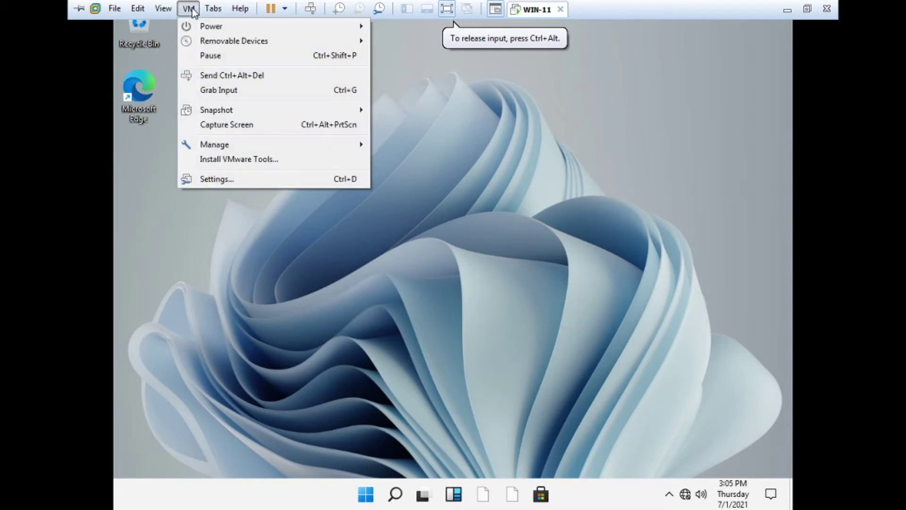
click(215, 179)
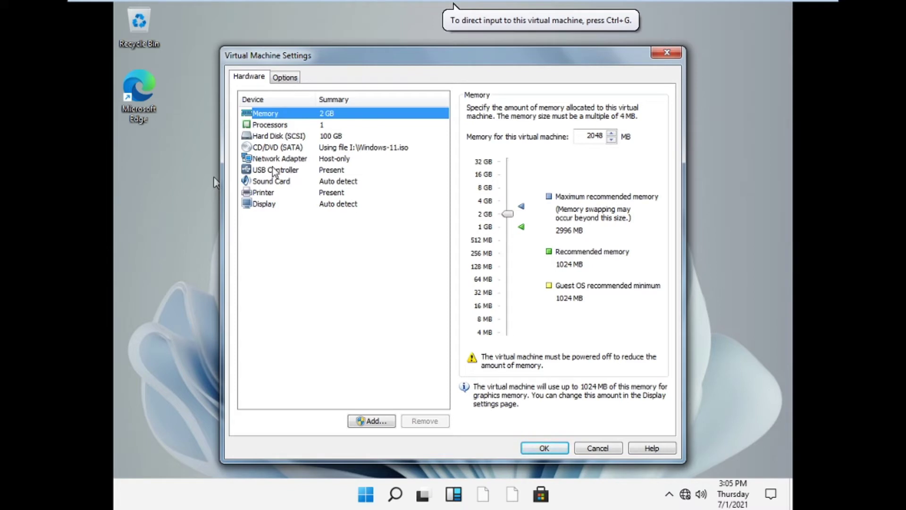
click(288, 148)
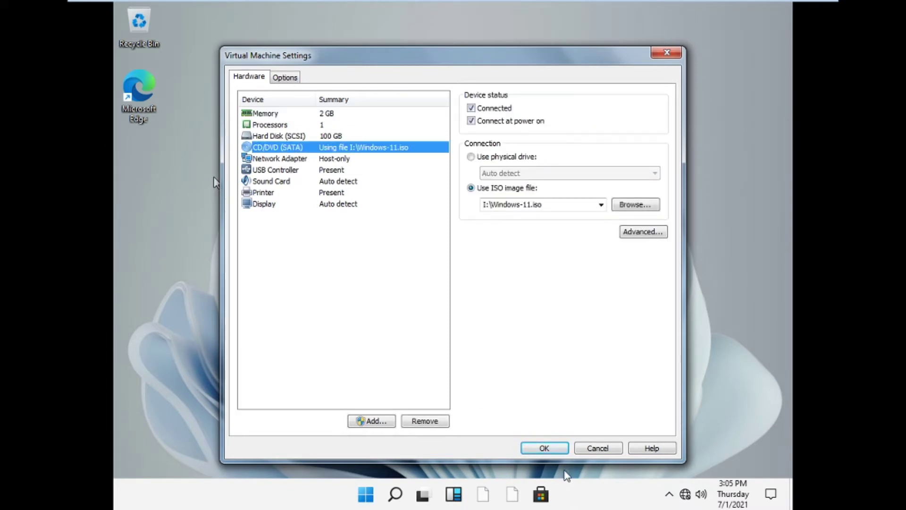
click(548, 448)
click(443, 263)
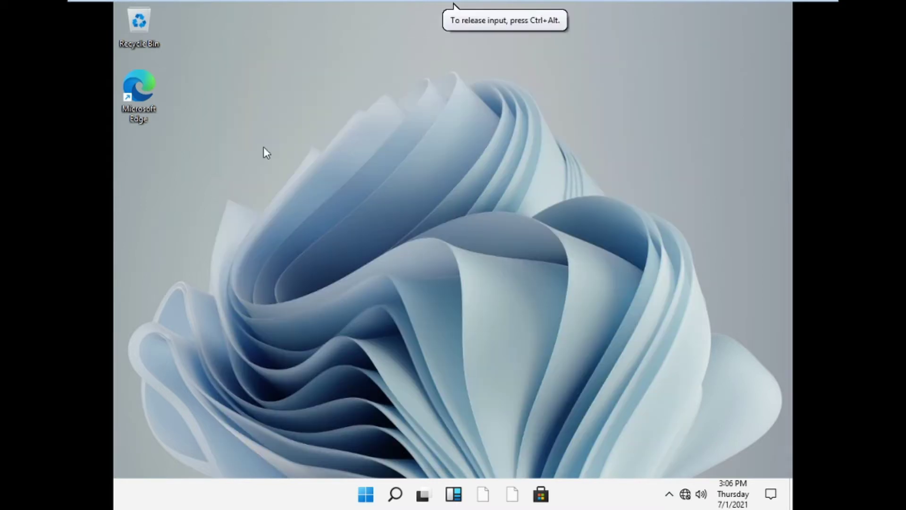
Request VMware Tools installation from Workstation's VM menu.
mouse_move(281, 4)
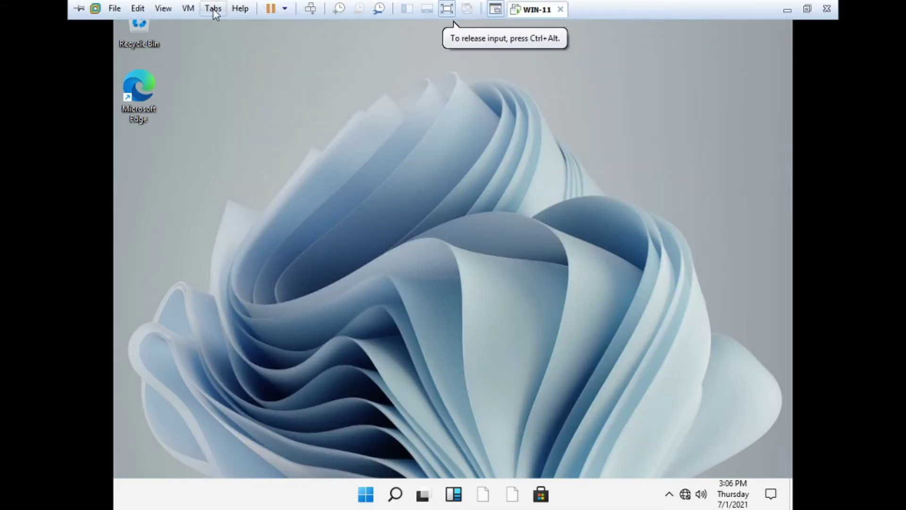
click(189, 13)
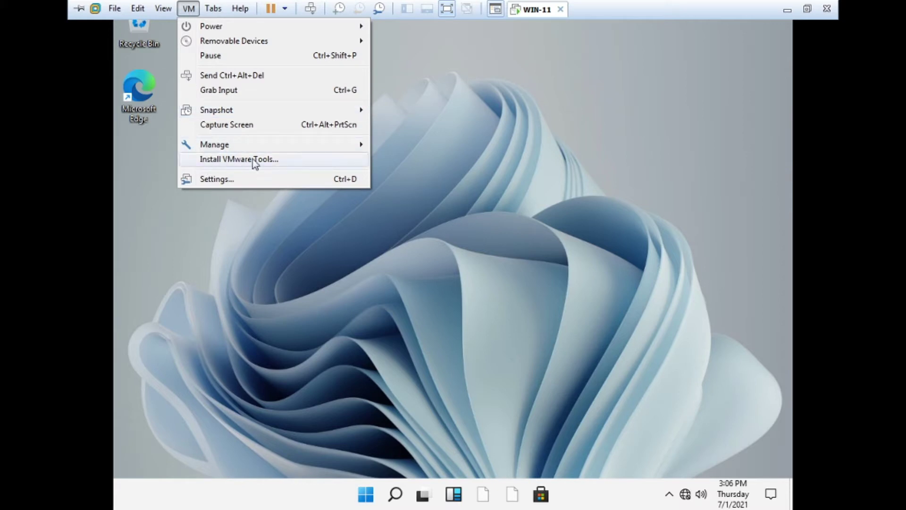
click(564, 159)
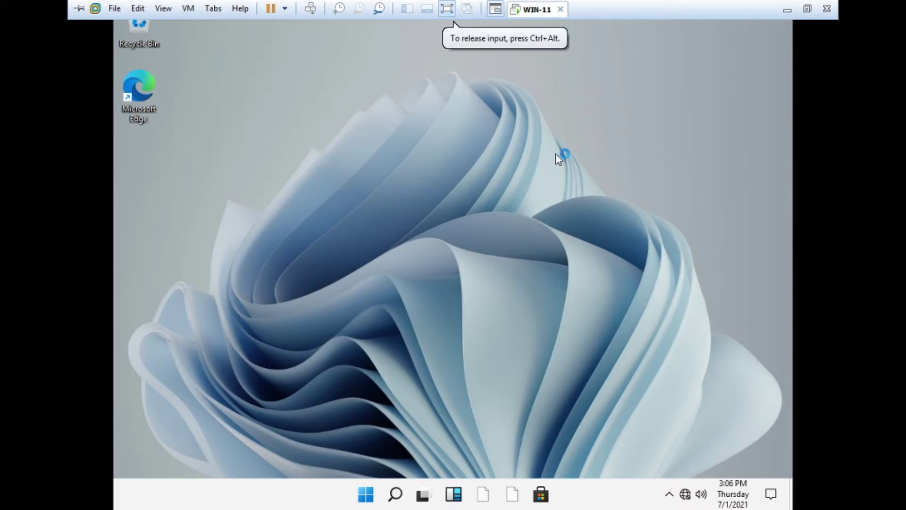
Launch File Explorer from the guest's Start menu pinned apps.
click(371, 499)
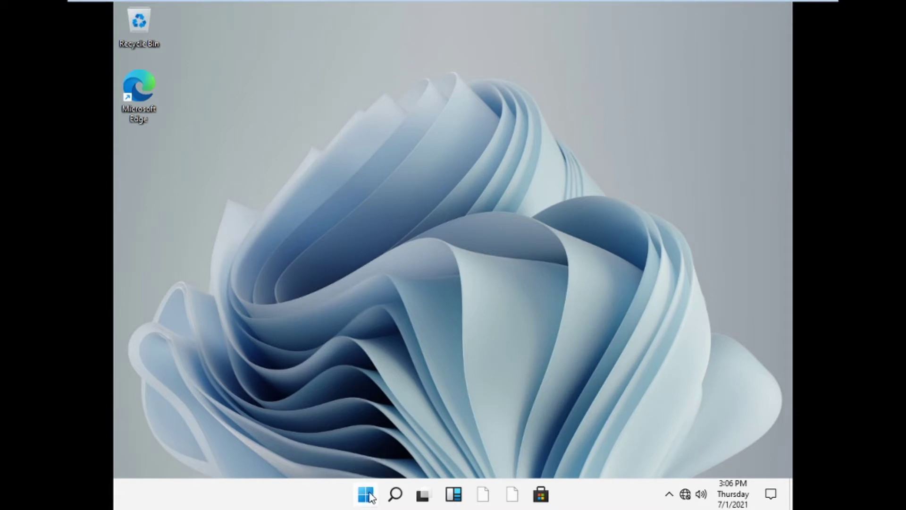
click(369, 498)
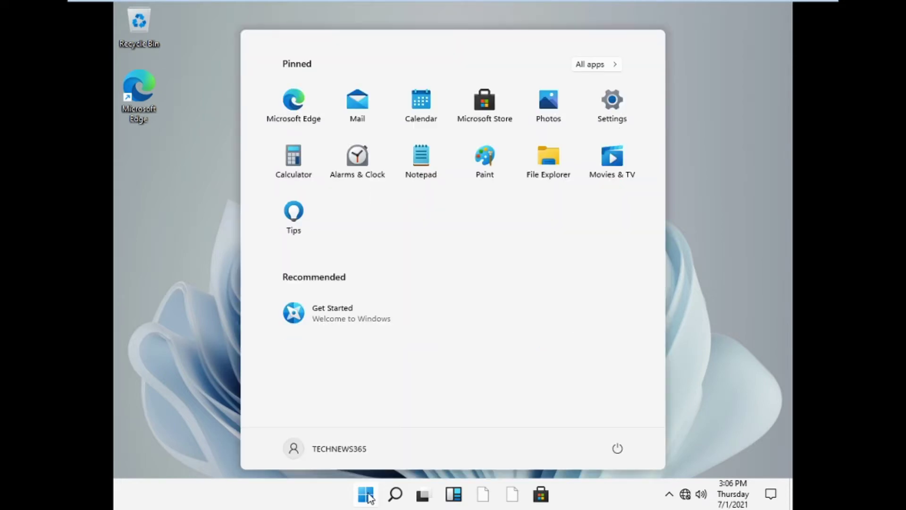
click(550, 159)
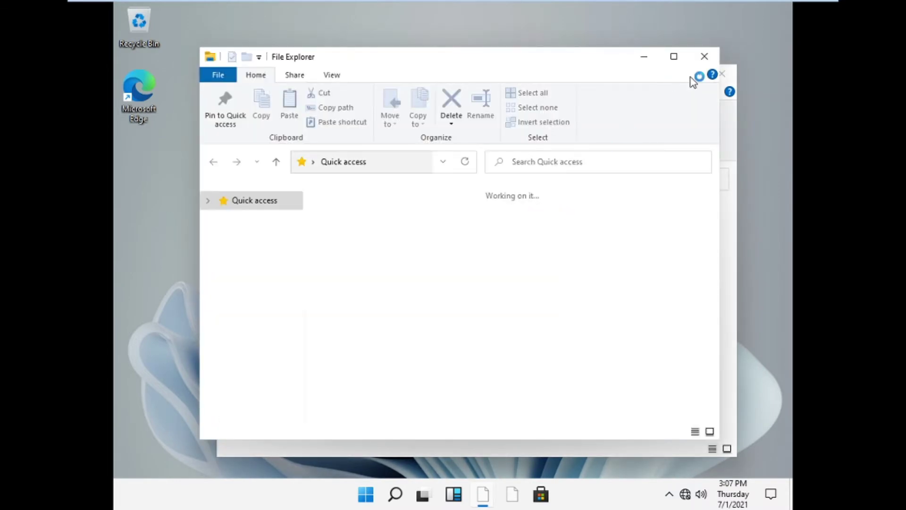
Close the duplicate window, open DVD Drive (D:) VMware Tools from This PC, and run setup64.
click(706, 56)
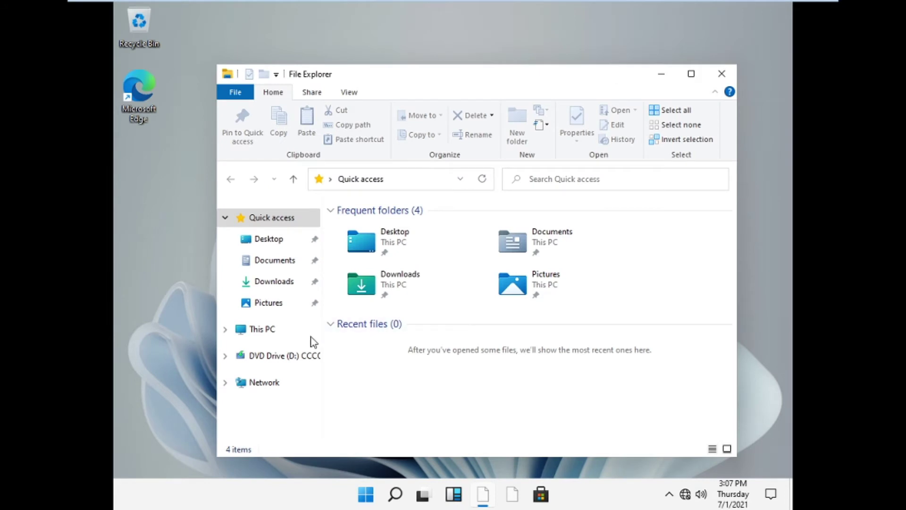
click(273, 332)
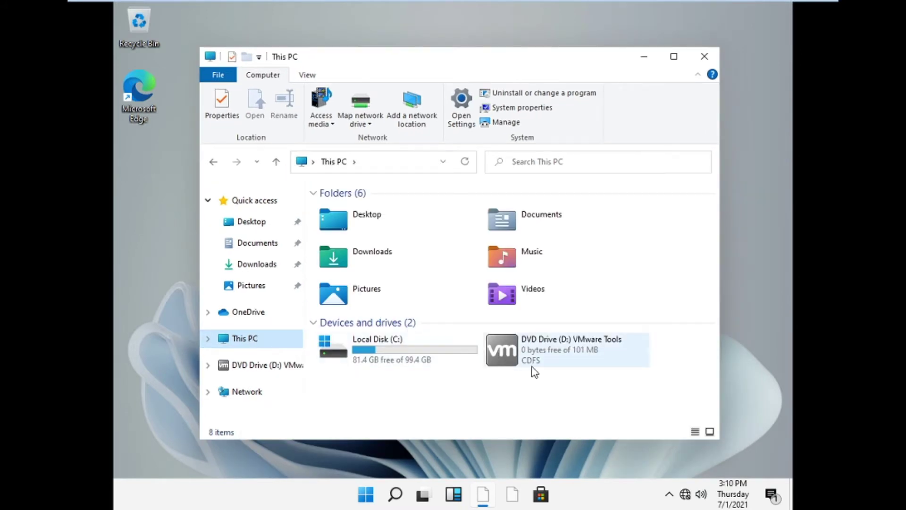
click(505, 353)
double_click(553, 352)
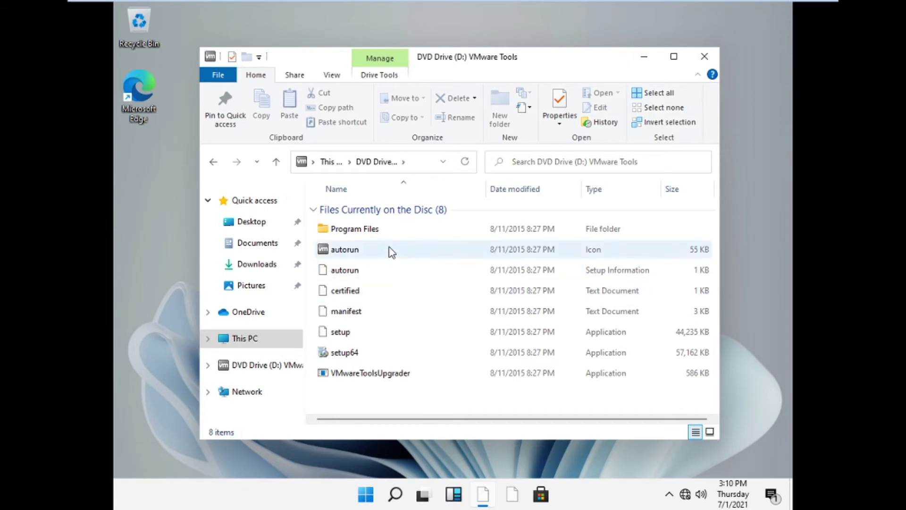
double_click(344, 352)
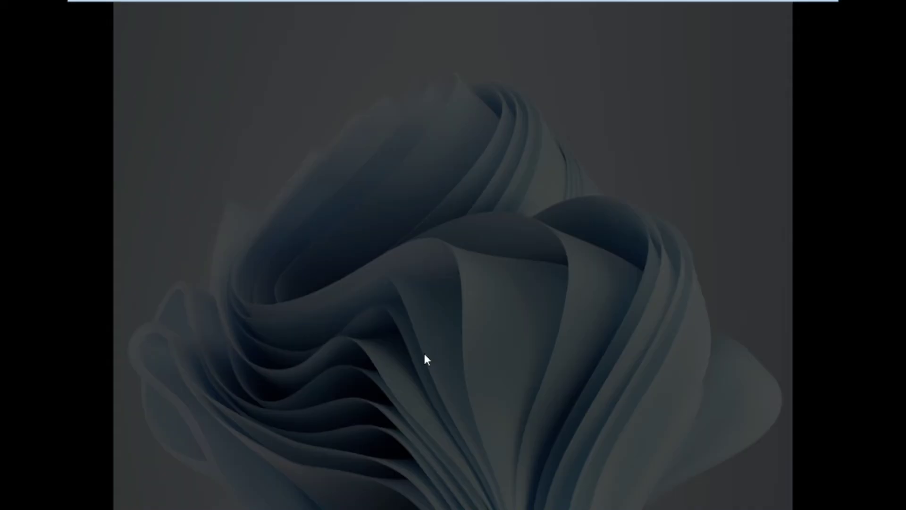
Approve the User Account Control prompt for the VMware installer and close the DVD drive window.
click(385, 340)
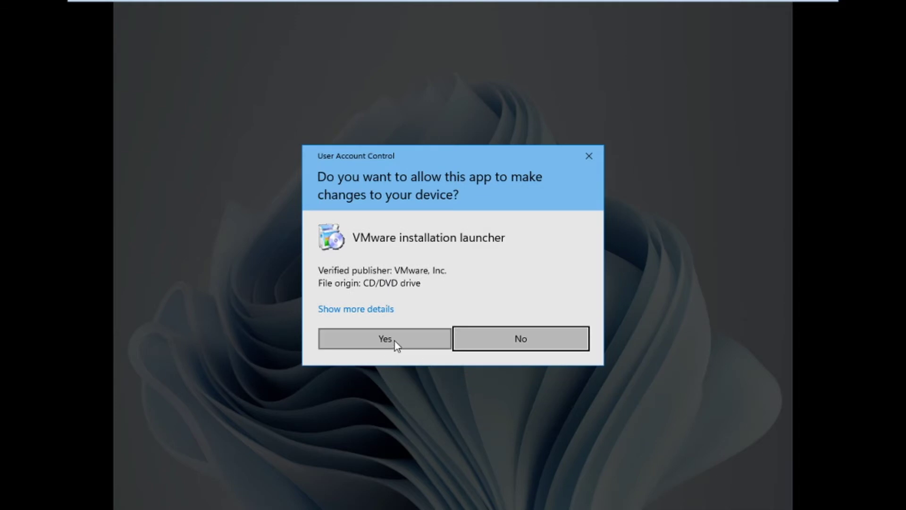
click(395, 341)
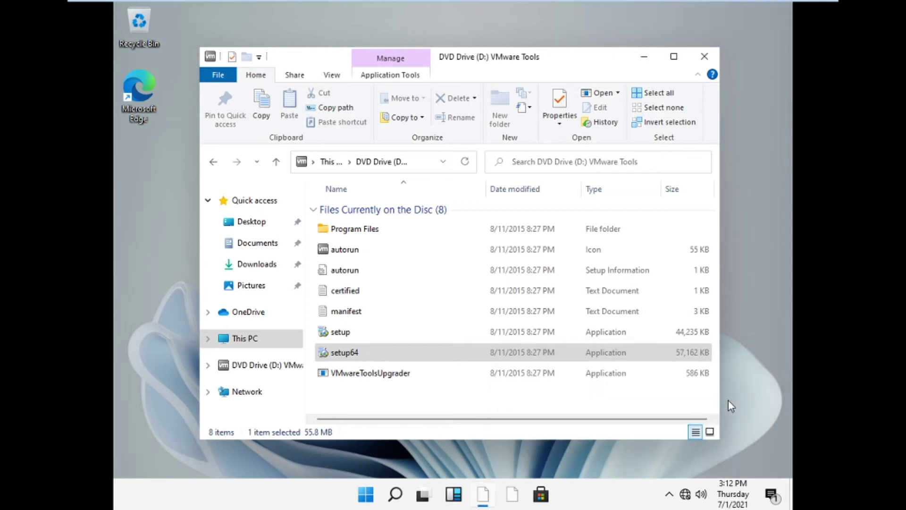
click(704, 57)
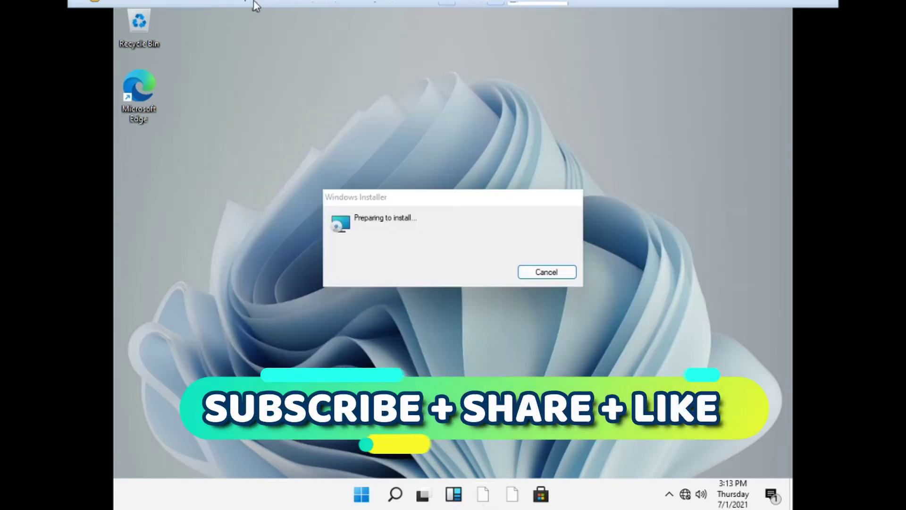
mouse_move(254, 8)
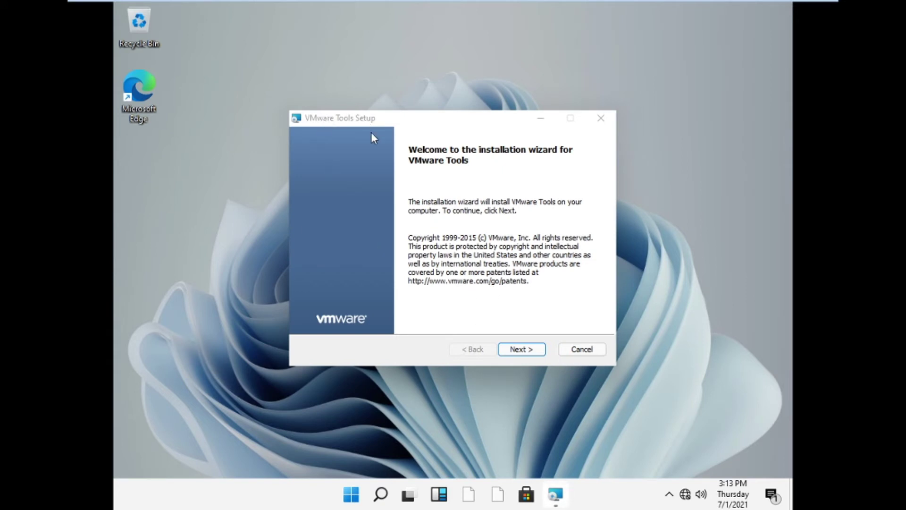
Run the VMware Tools Setup wizard with the Typical setup type through to installation.
click(529, 350)
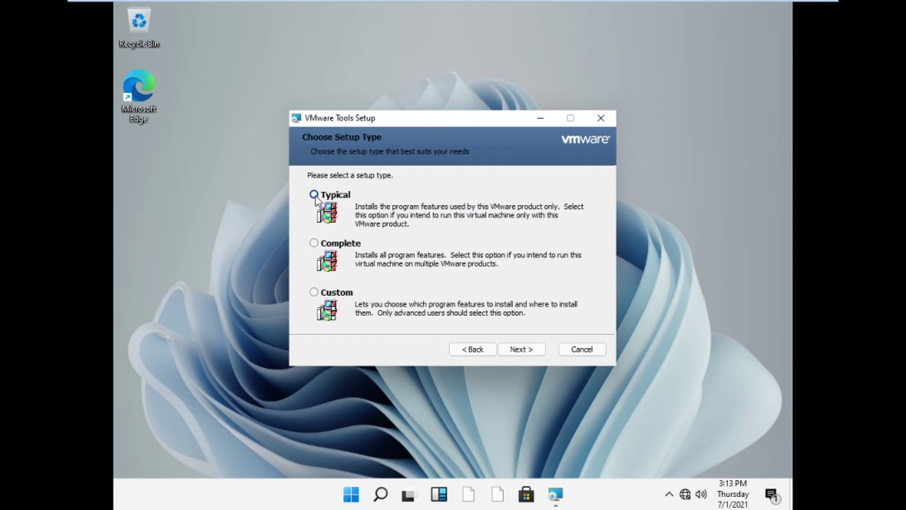
click(512, 350)
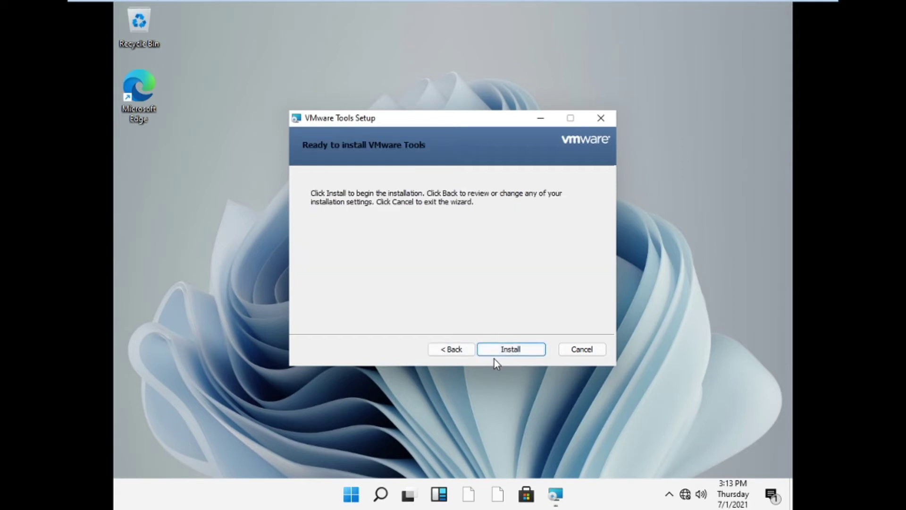
click(522, 349)
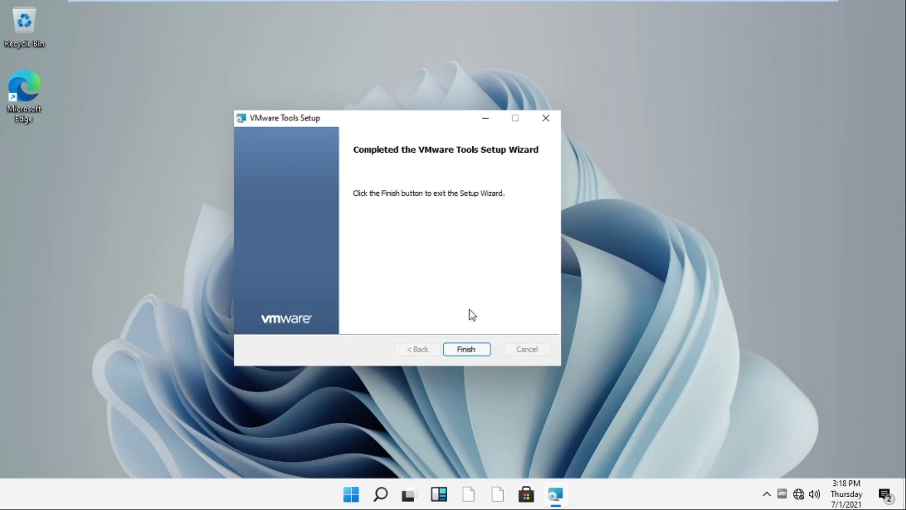
Finish the VMware Tools wizard and accept restarting the guest now.
click(467, 350)
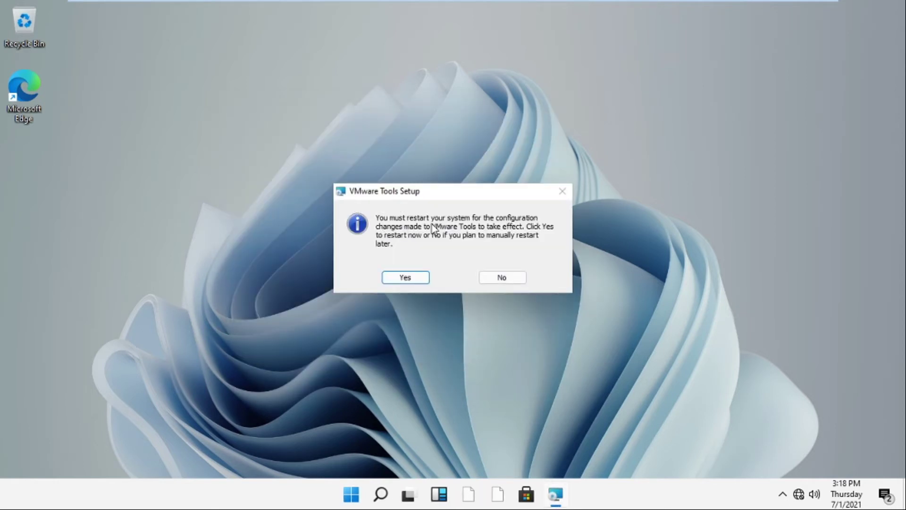
click(414, 278)
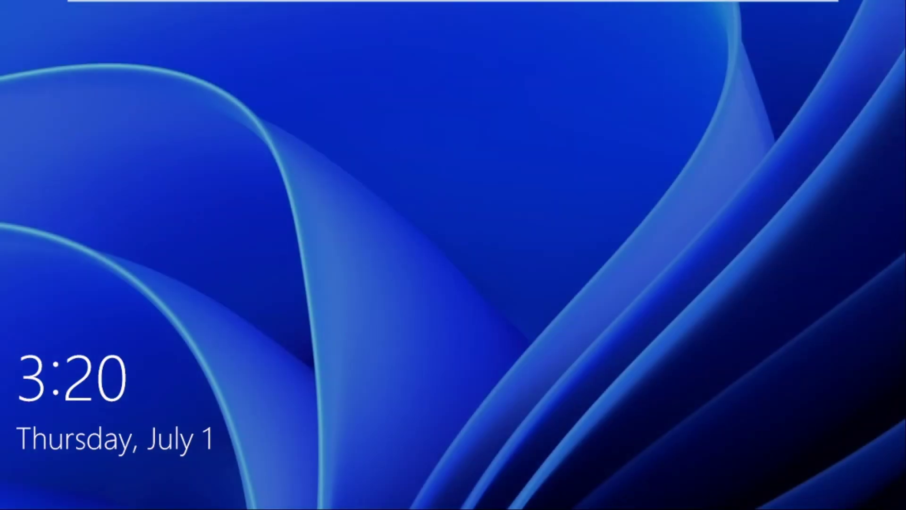
Sign back in to the restarted Windows 11 guest with the account password.
click(440, 81)
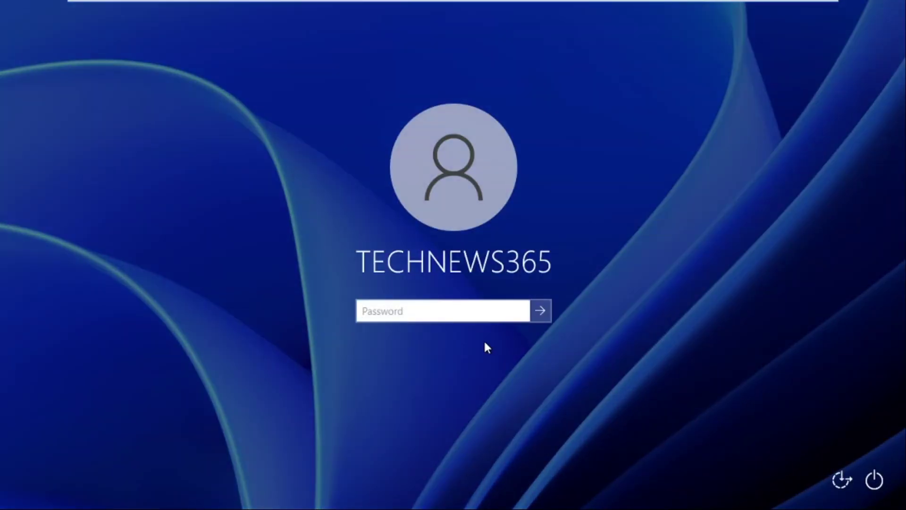
text(123456789)
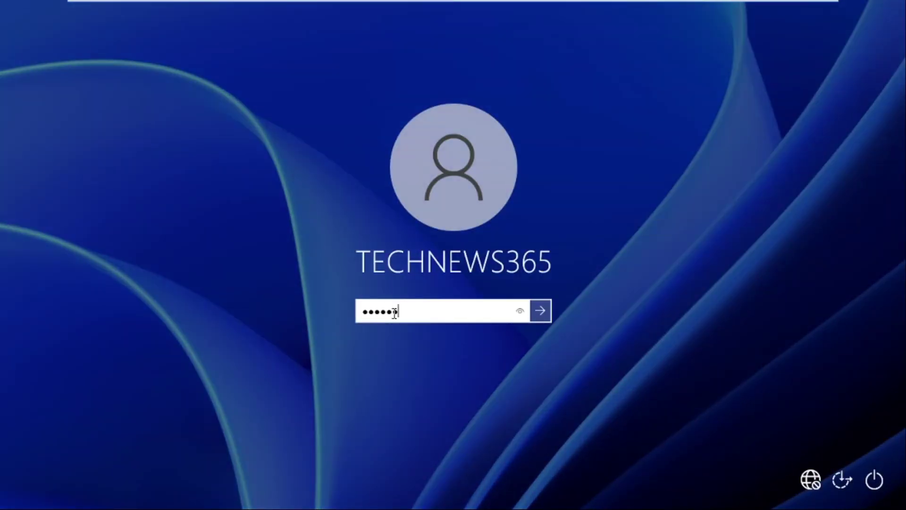
text(01)
key(Return)
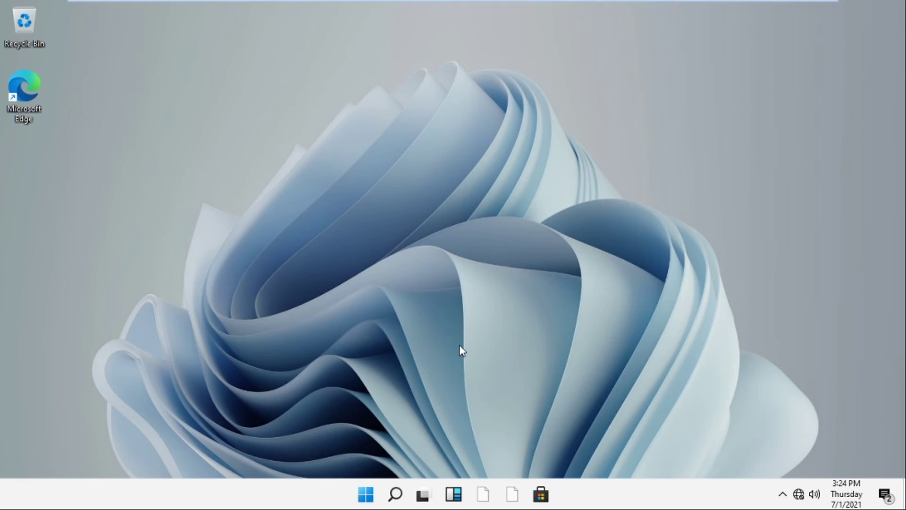
Shut down Windows 11 from the Start menu's Power options until WIN-11 shows Powered off.
click(367, 495)
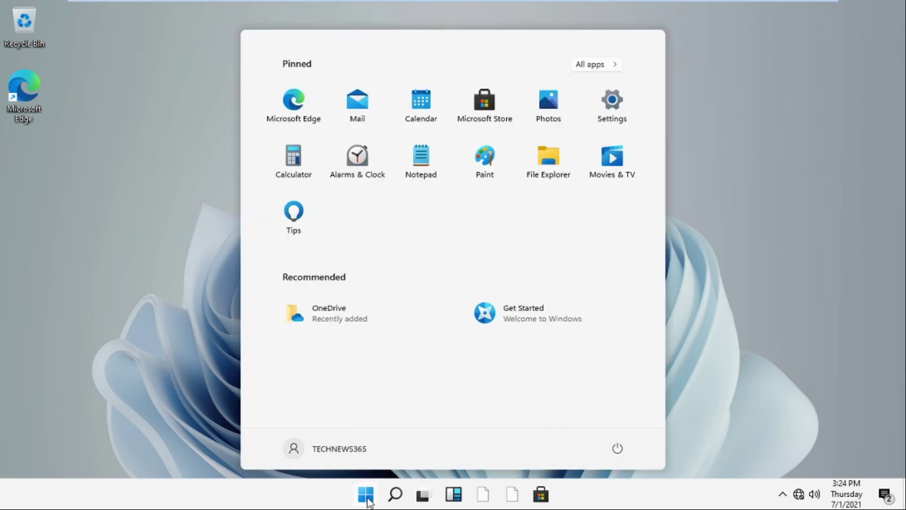
click(617, 449)
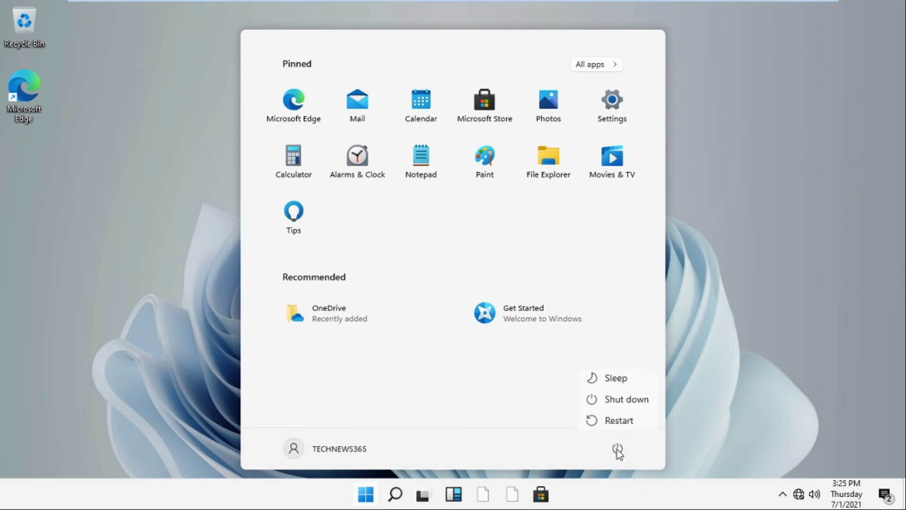
click(623, 401)
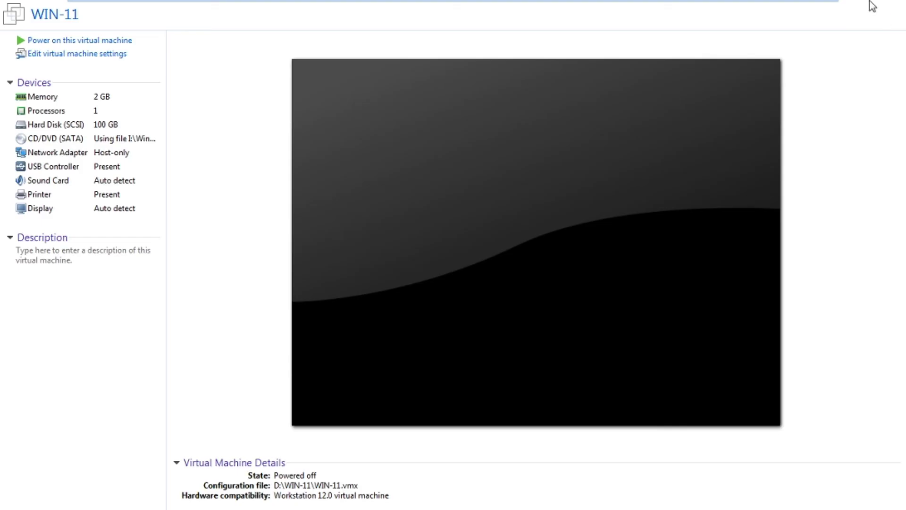
mouse_move(821, 3)
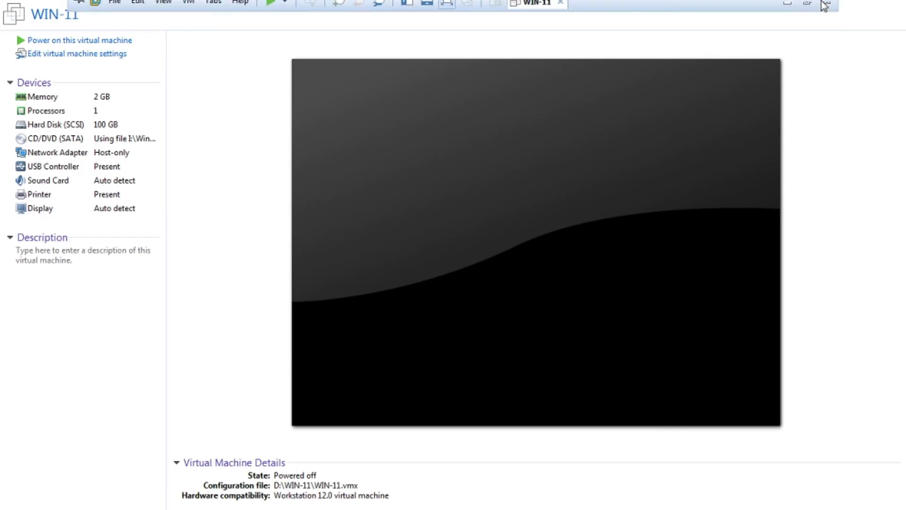